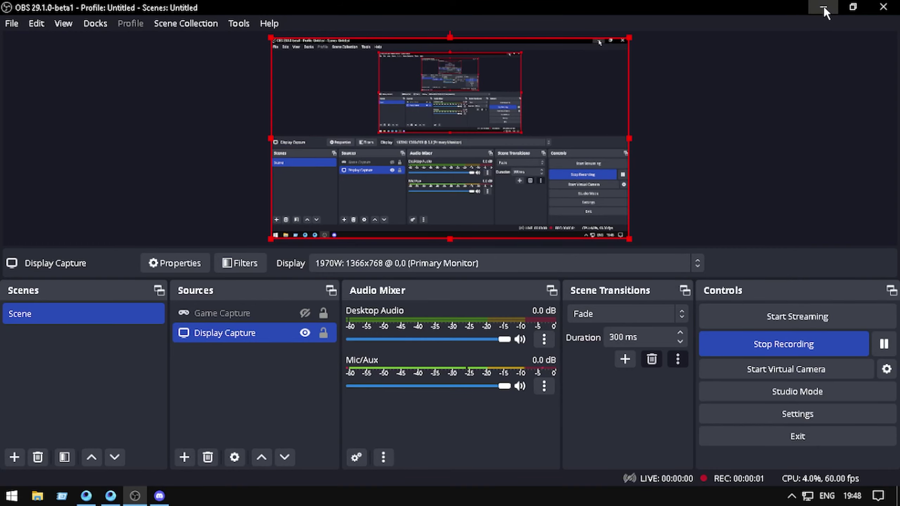
Minimize the recording window, switch to GameLoop and open the PUBG MOBILE game page
left_click(822, 7)
right_click(465, 132)
left_click(495, 176)
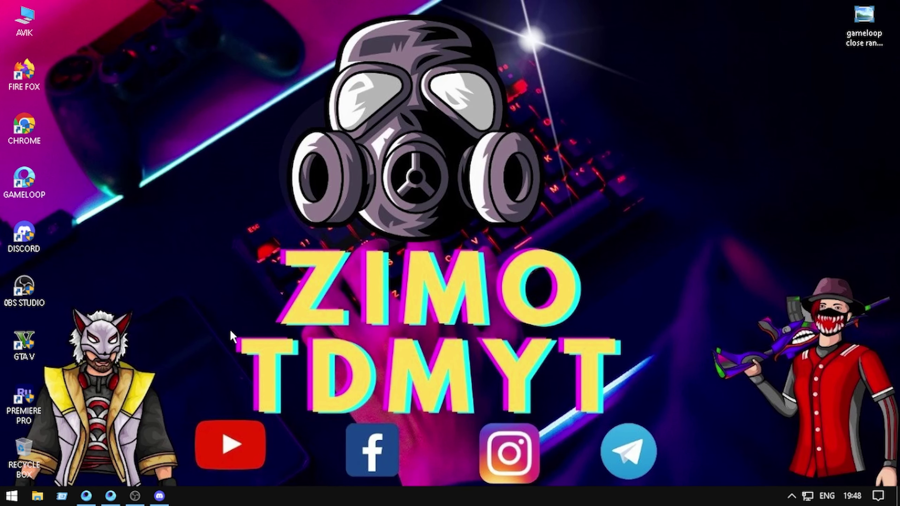
left_click(86, 496)
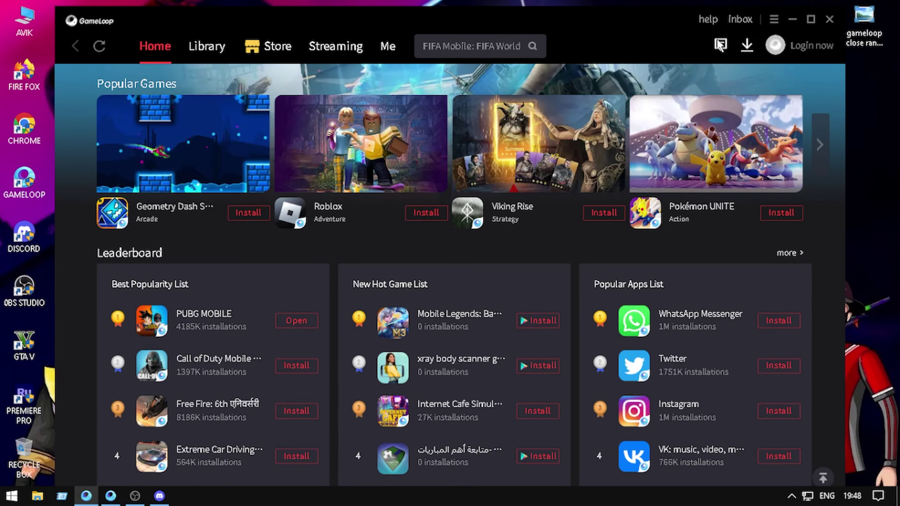
left_click(212, 315)
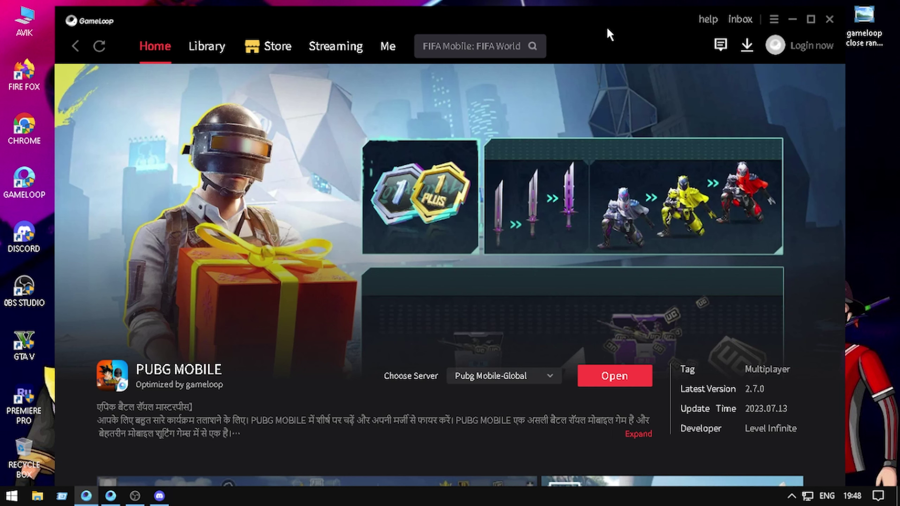
left_click_drag(608, 14, 609, 11)
right_click(875, 100)
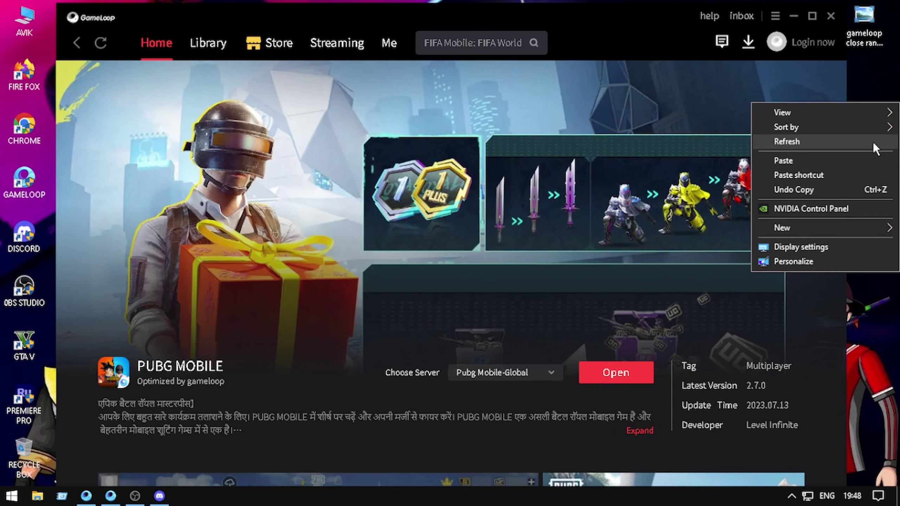
right_click(873, 142)
right_click(869, 187)
right_click(869, 226)
mouse_move(871, 257)
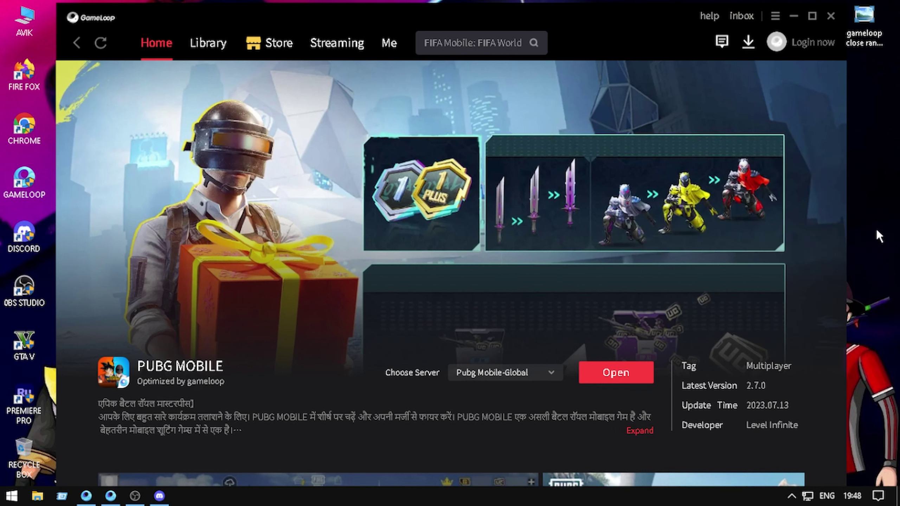
right_click(876, 191)
right_click(873, 232)
right_click(878, 271)
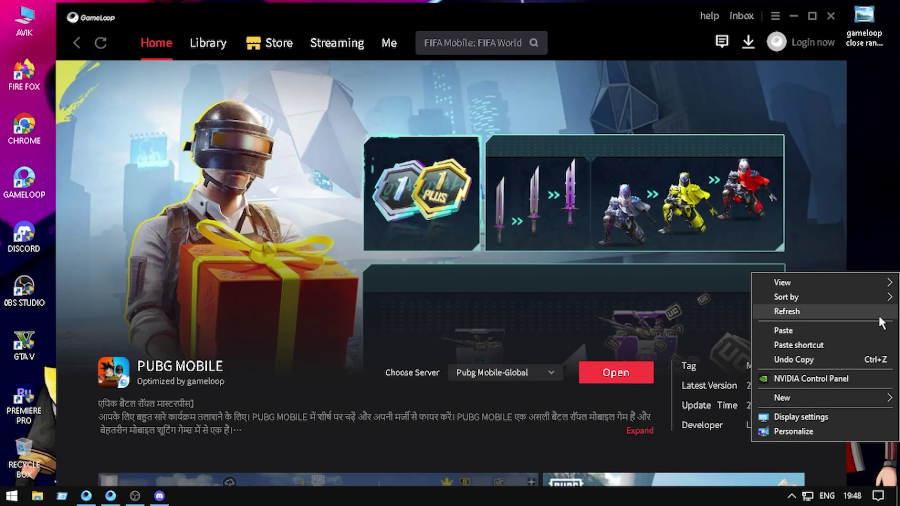
left_click(879, 317)
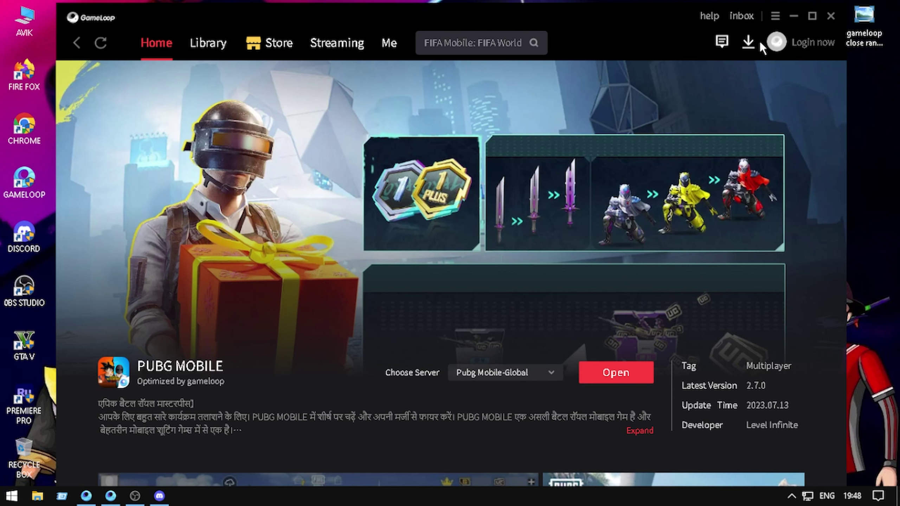
right_click(884, 103)
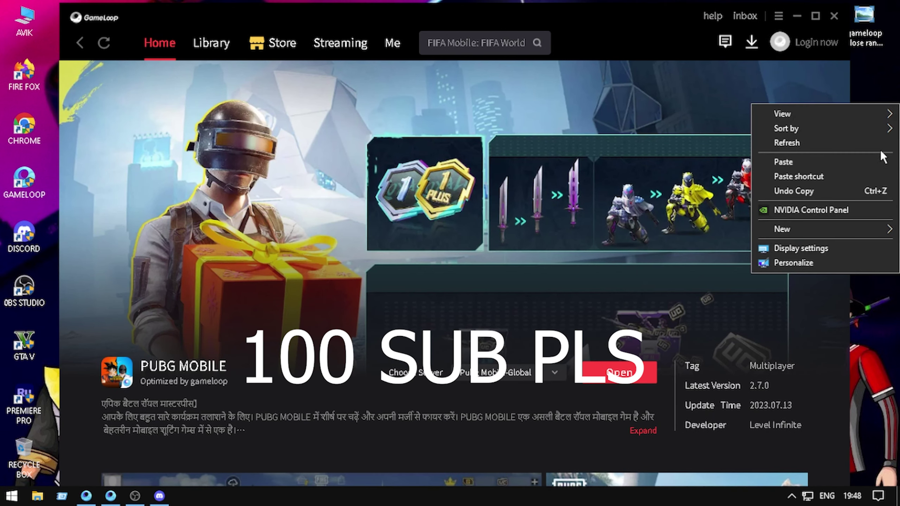
left_click(878, 145)
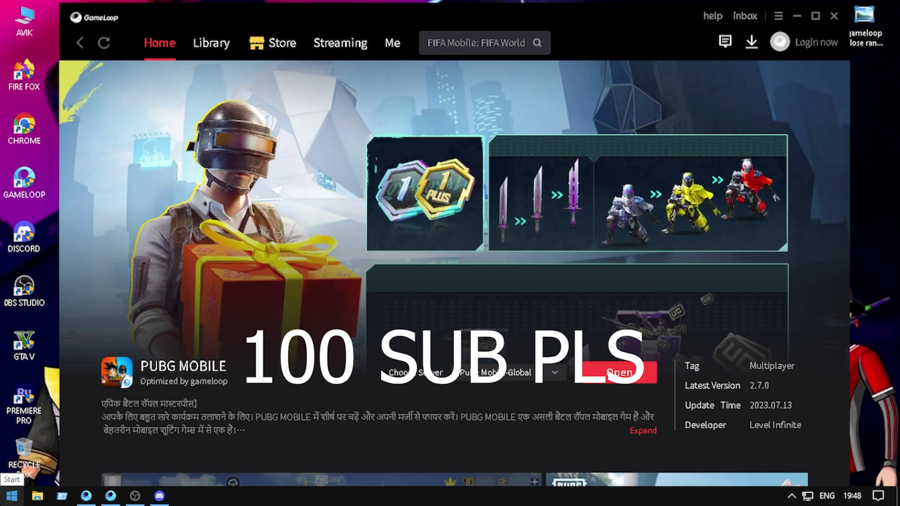
Check which power plan is selected in Control Panel's Power Options, and close the window
left_click(12, 496)
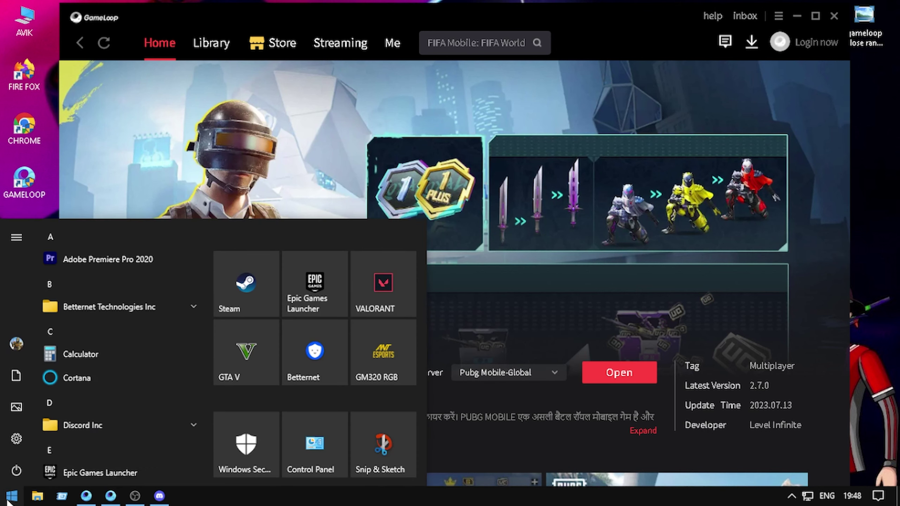
type("CON")
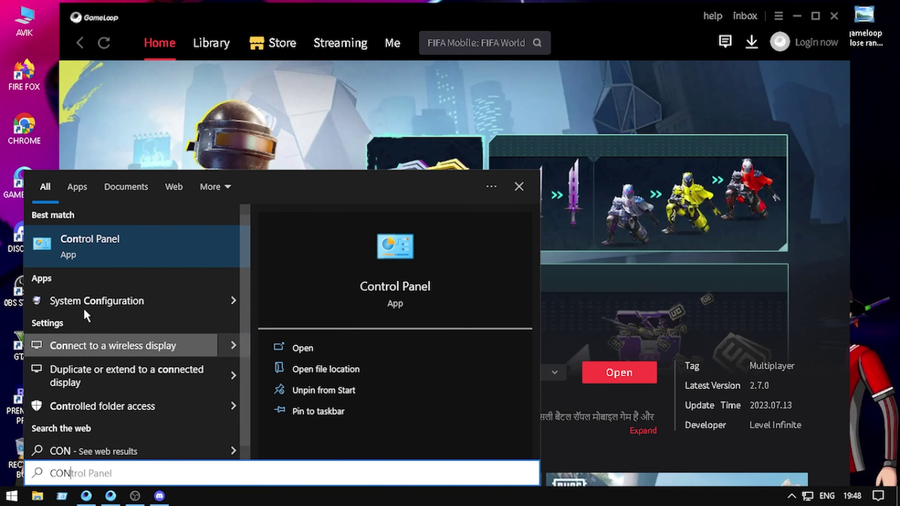
left_click(108, 235)
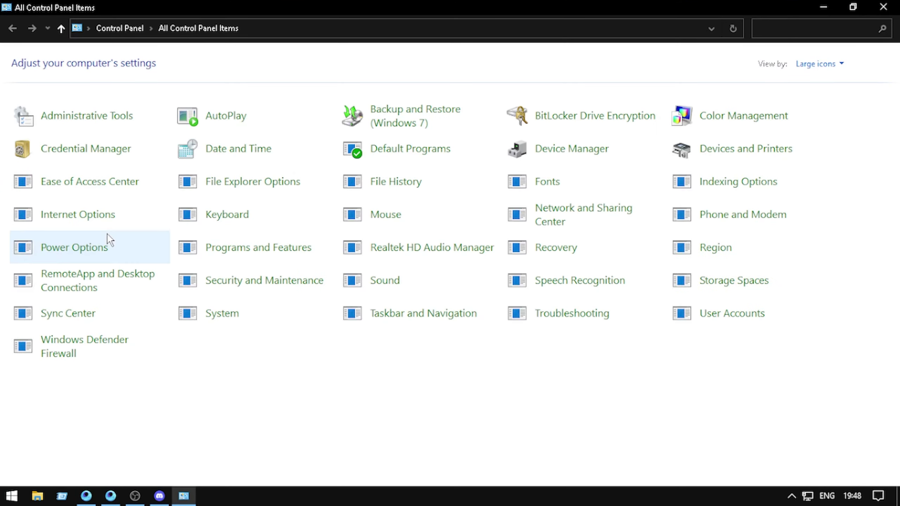
left_click(79, 248)
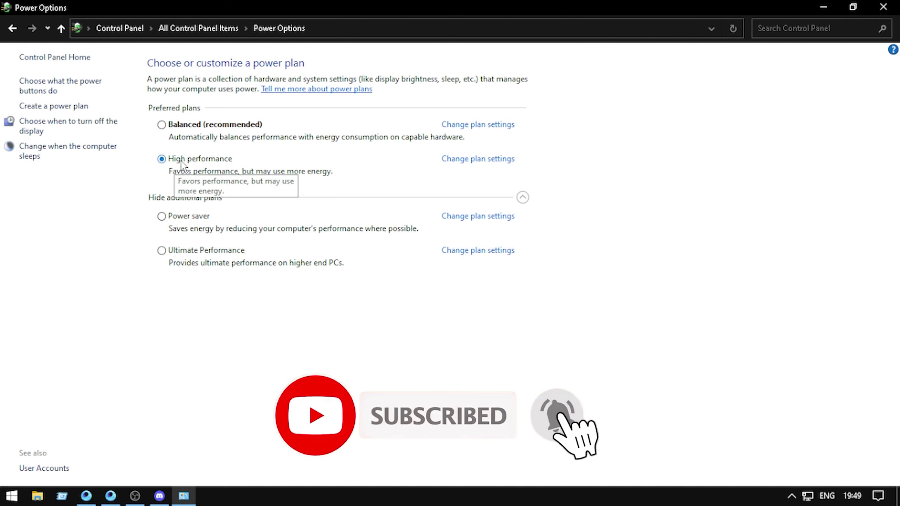
left_click(883, 6)
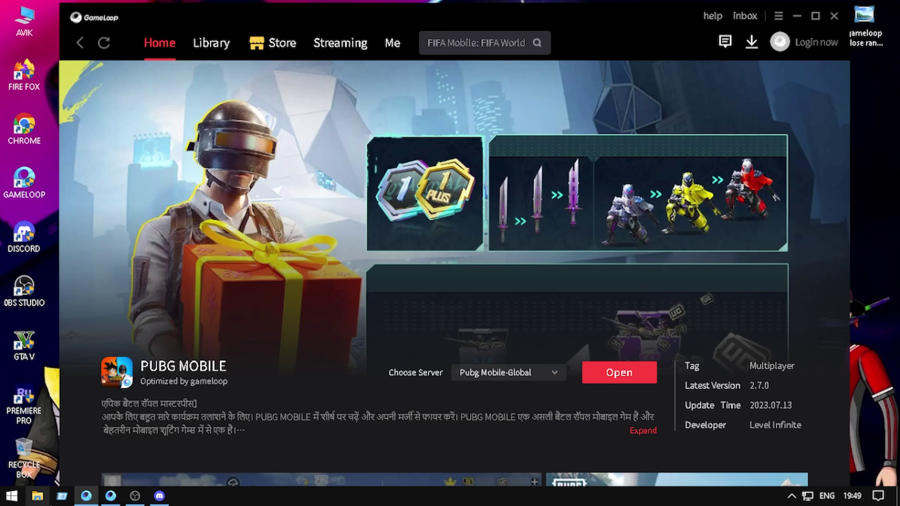
Run MSCONFIG to launch System Configuration and open the advanced boot options for Windows 10
left_click(62, 495)
left_click(256, 417)
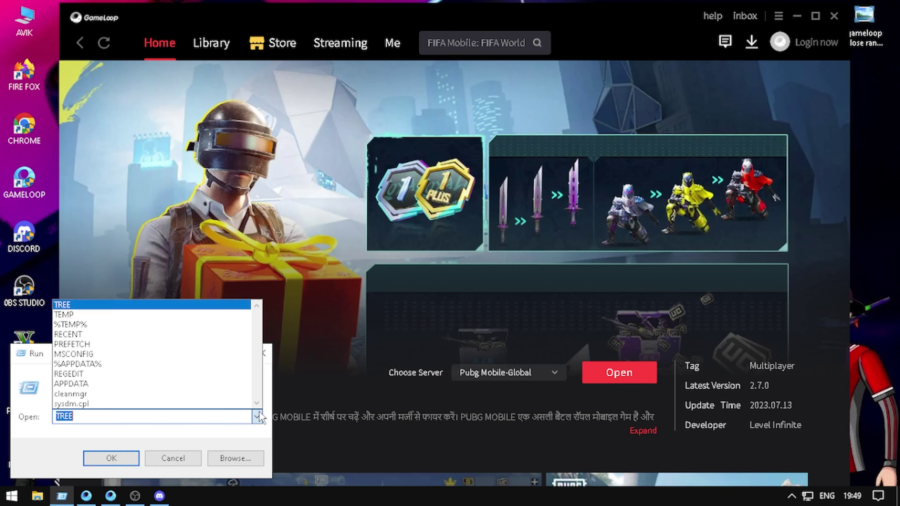
left_click(167, 352)
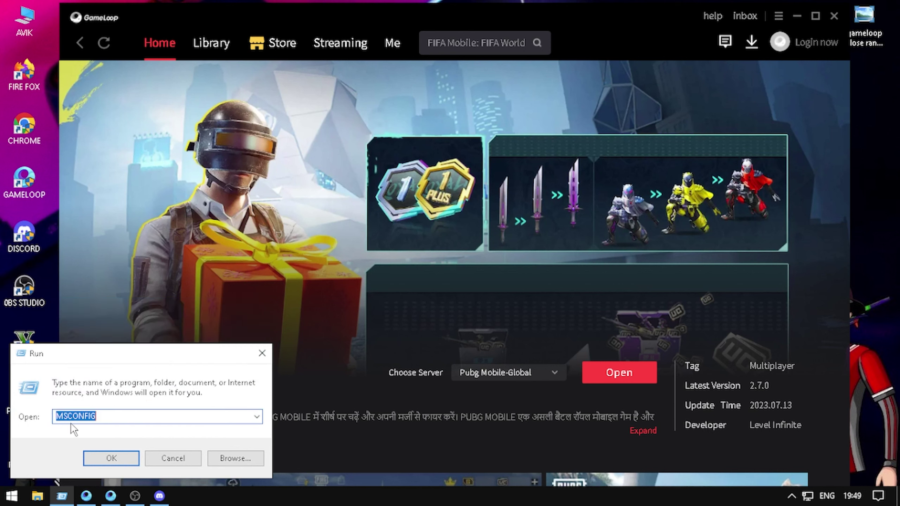
left_click(113, 458)
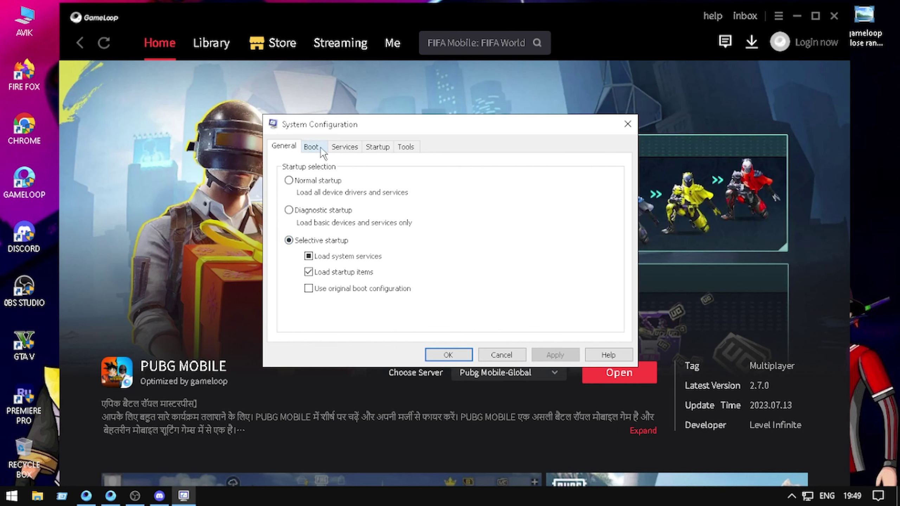
left_click(312, 149)
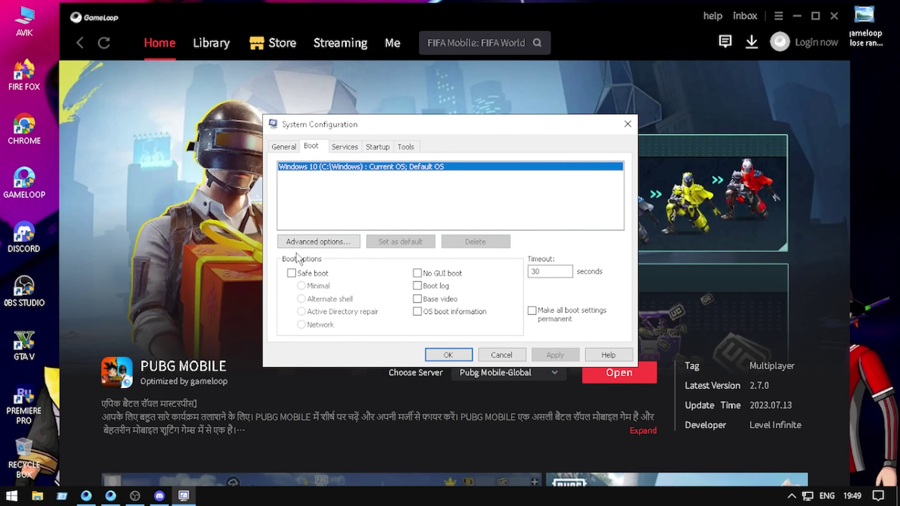
left_click(318, 243)
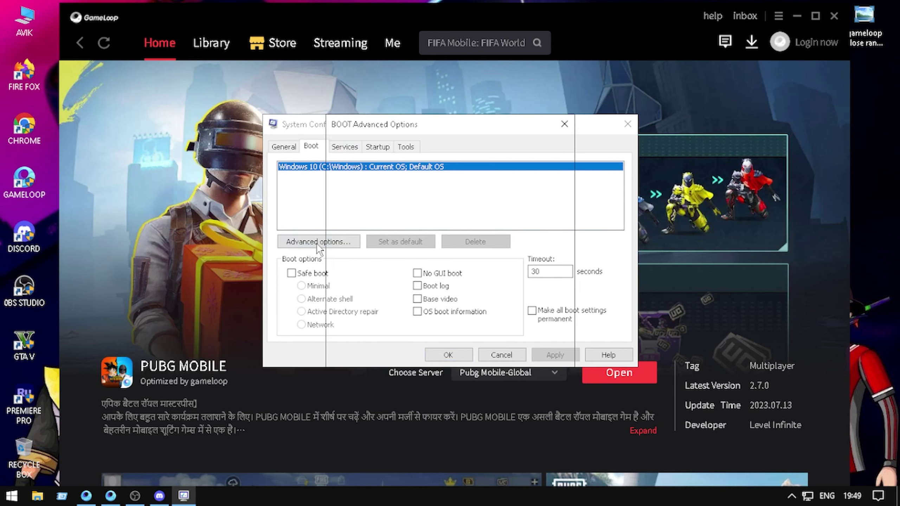
Enable the number of processors boot option, set it to 4, apply the change and close System Configuration
left_click(337, 149)
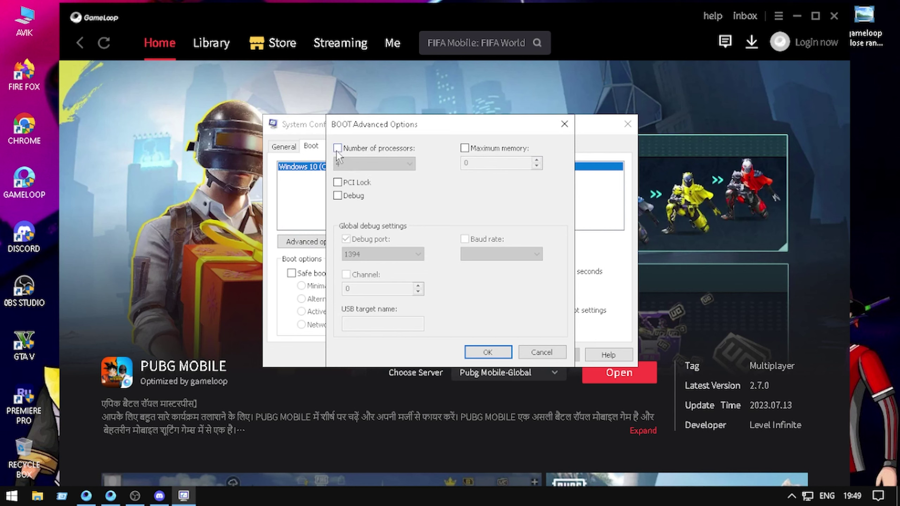
left_click(337, 149)
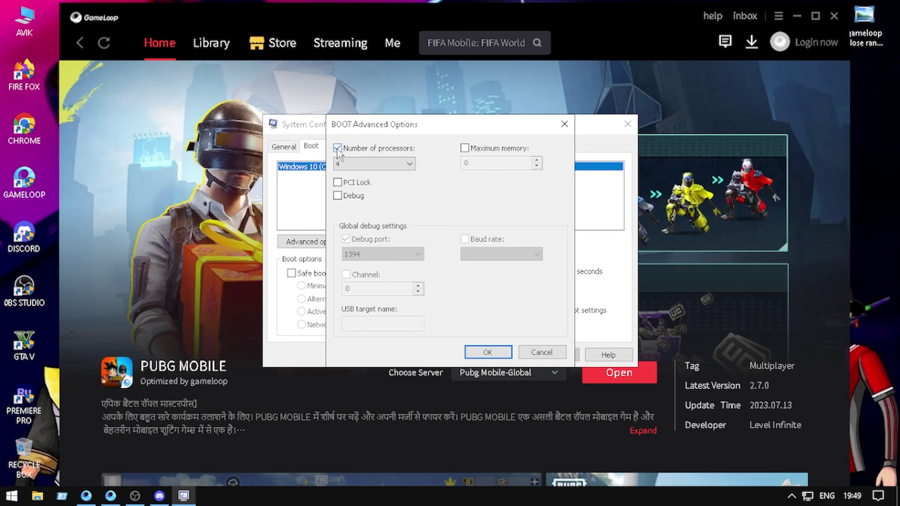
left_click(411, 162)
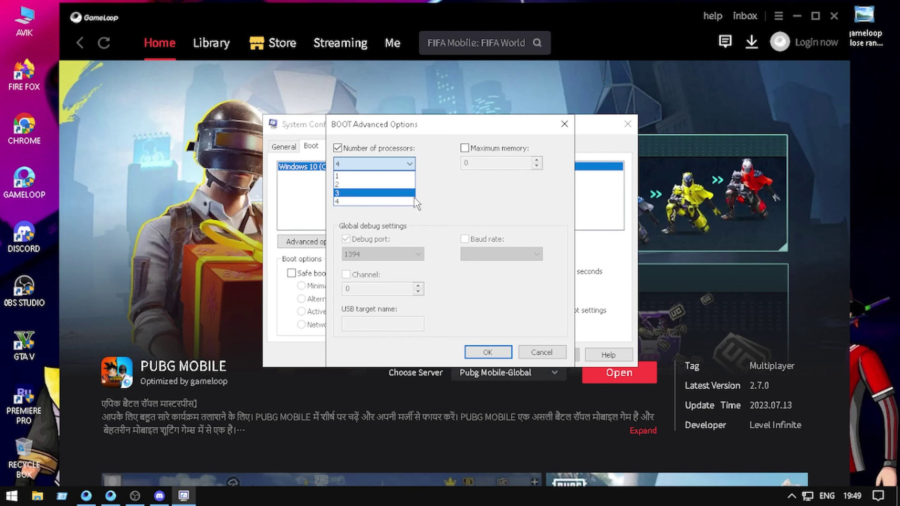
left_click(397, 201)
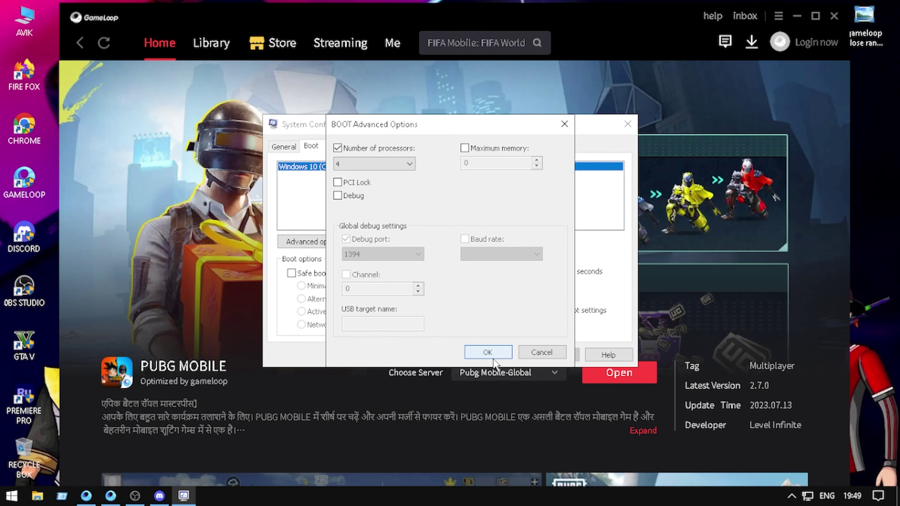
left_click(488, 352)
left_click(555, 355)
left_click(448, 353)
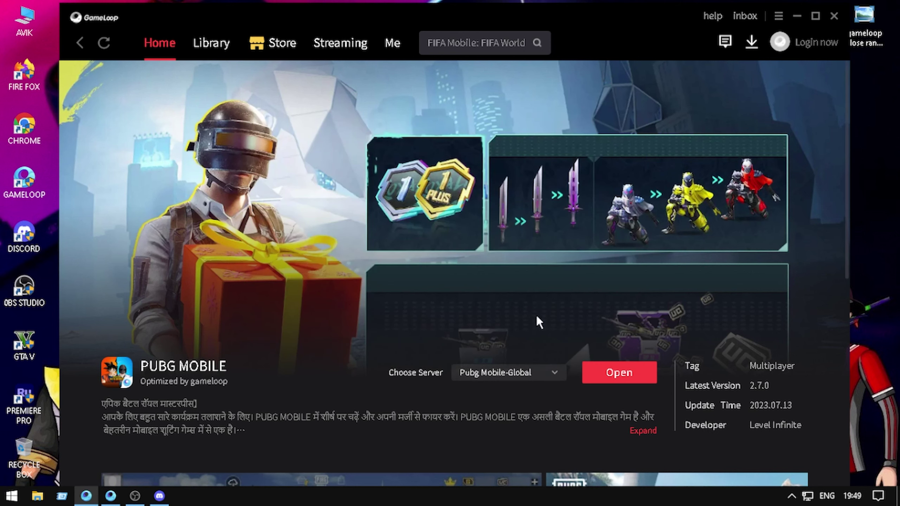
right_click(867, 130)
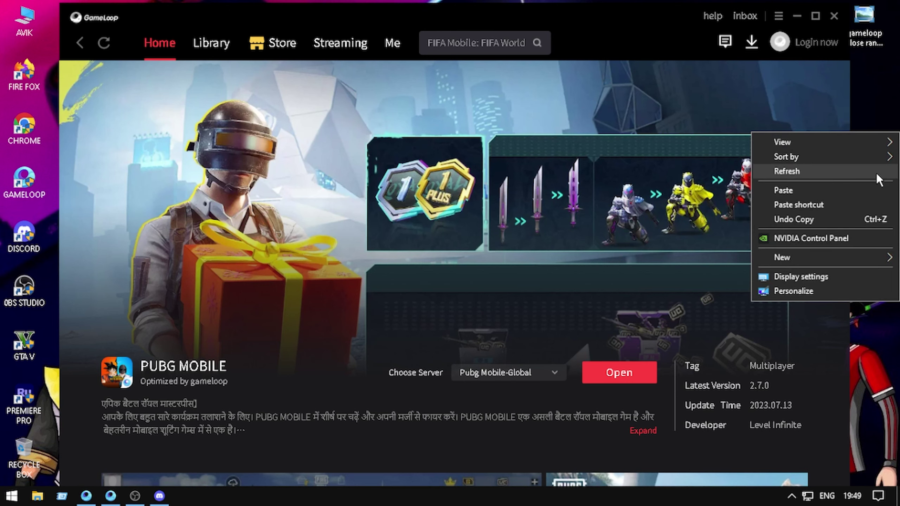
left_click(876, 173)
right_click(876, 173)
left_click(876, 207)
Review the Notifications & actions page in Windows Settings, including the main notifications switch and the individual senders
left_click(11, 496)
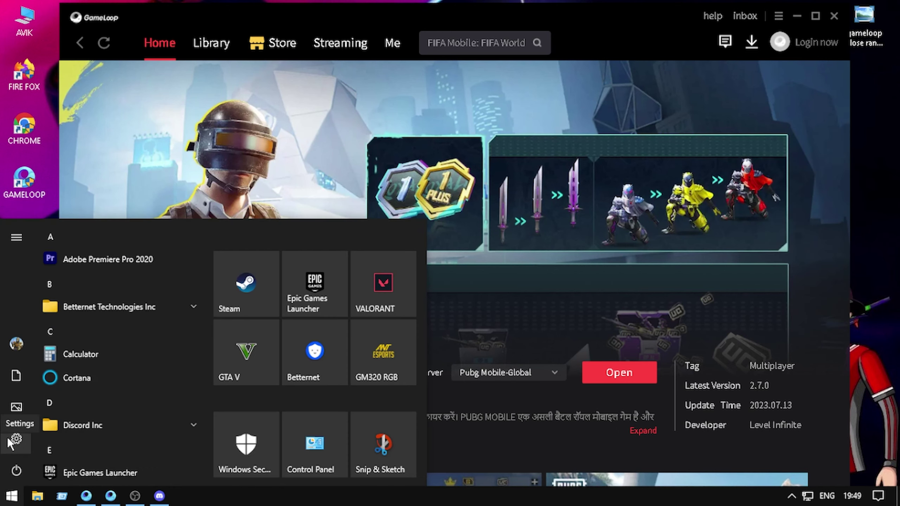
left_click(8, 436)
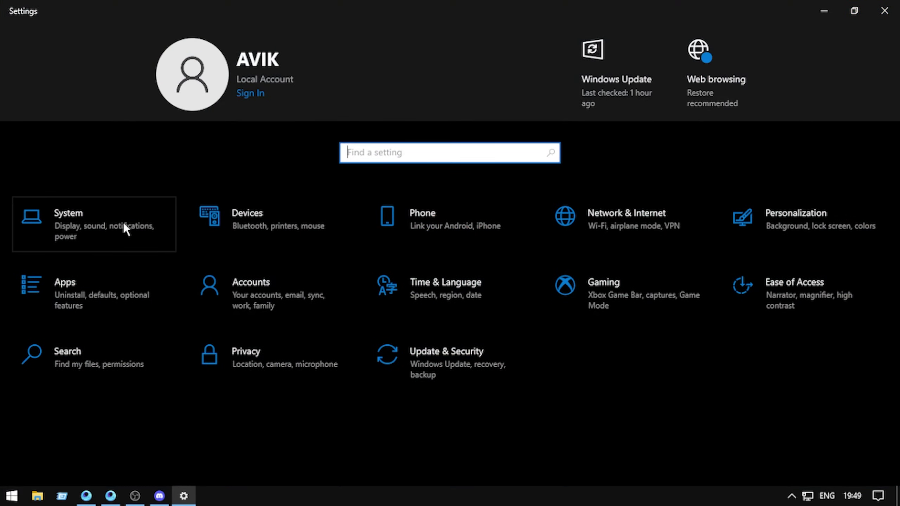
left_click(127, 224)
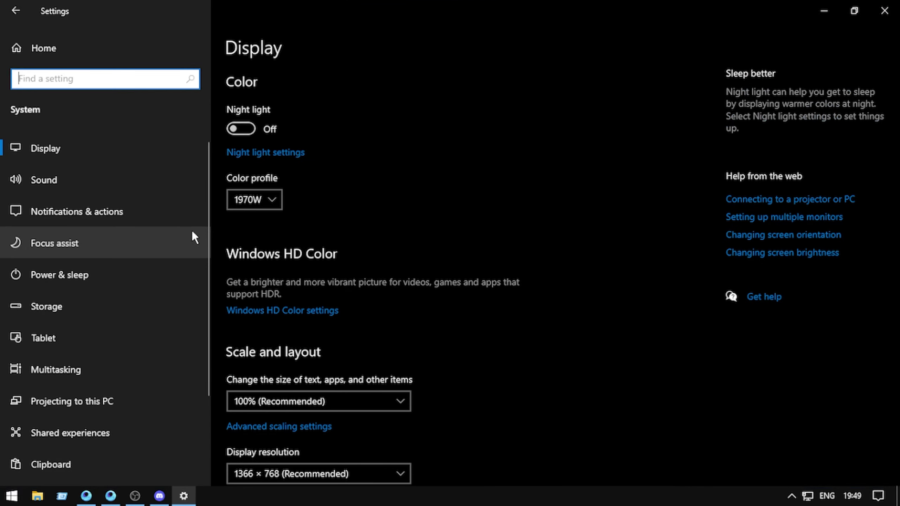
left_click(170, 215)
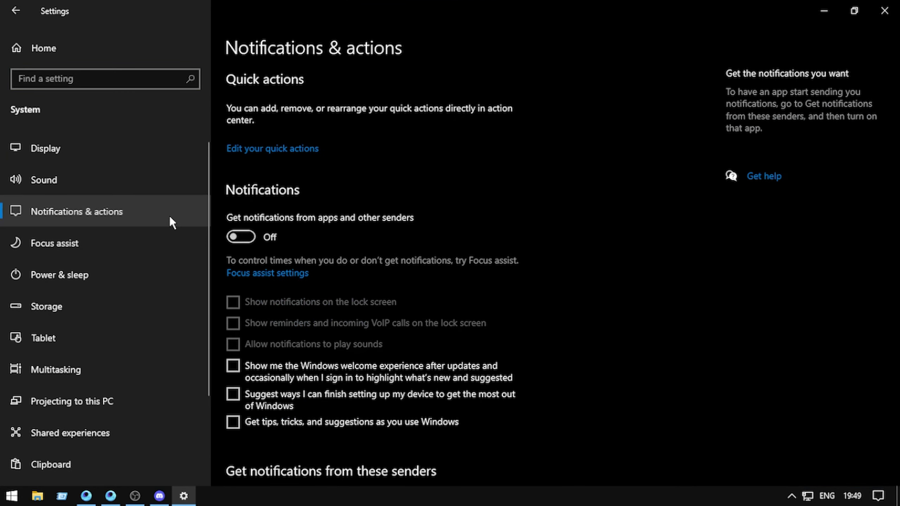
scroll(236, 241, "down", 3)
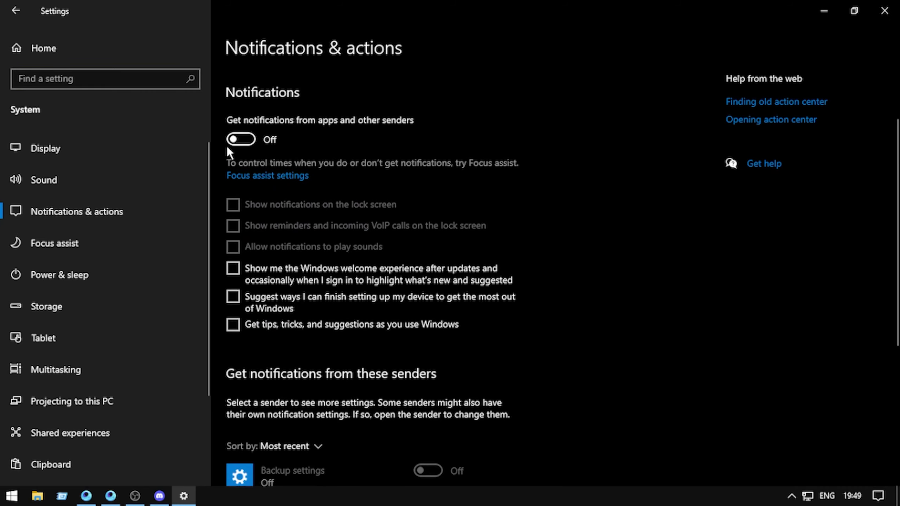
scroll(300, 246, "down", 5)
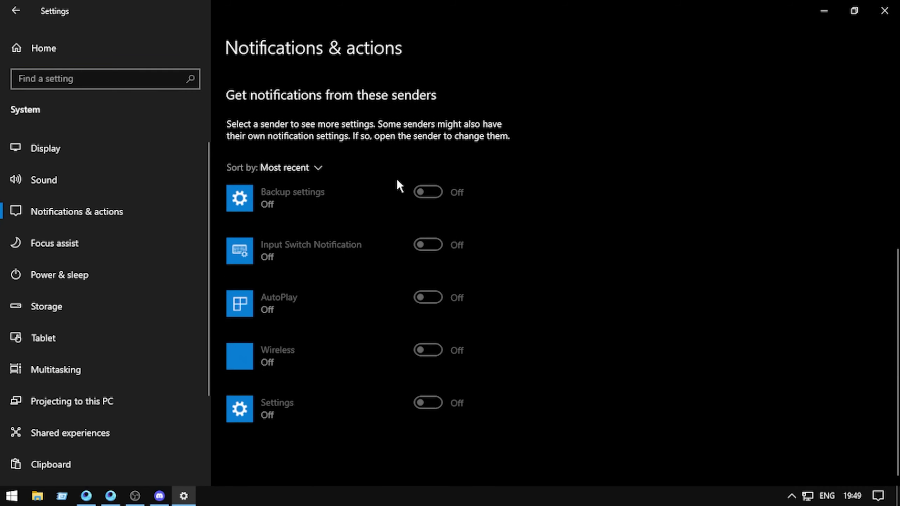
scroll(397, 181, "up", 5)
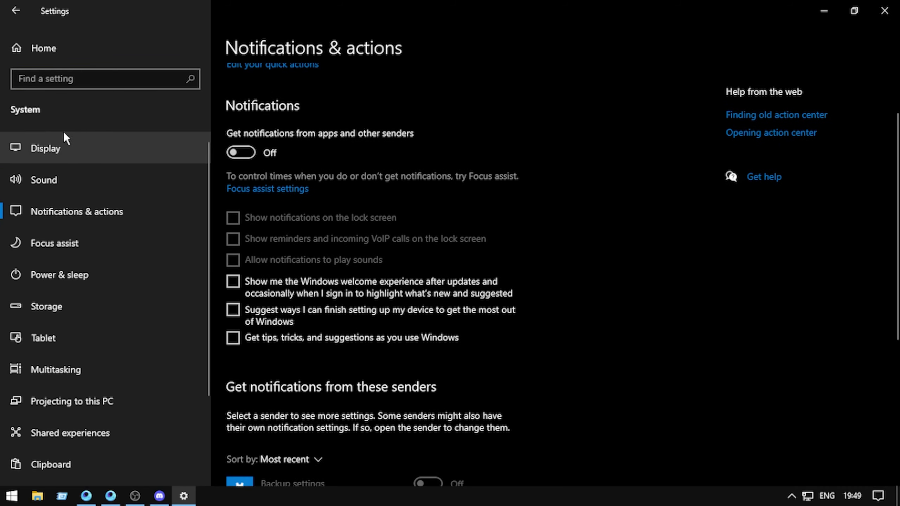
Open Virus & threat protection from the Windows Security page under Update & Security in Windows Settings
left_click(25, 47)
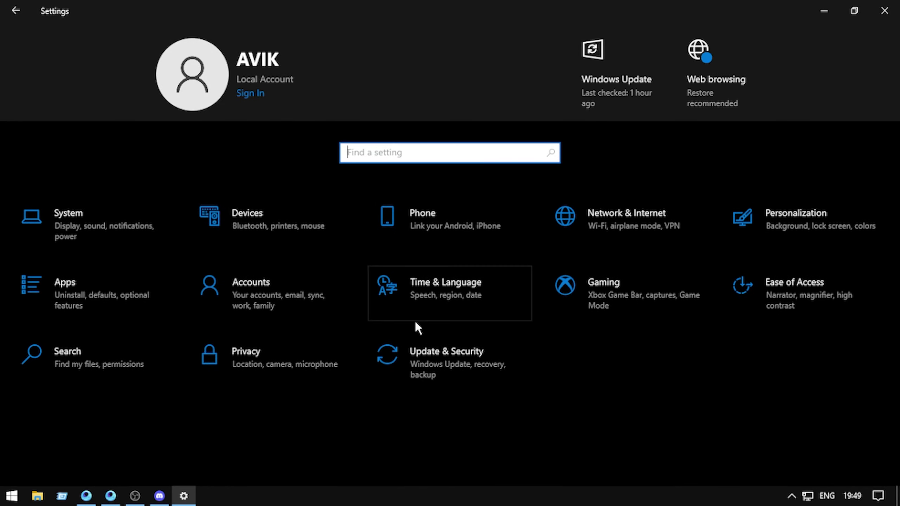
left_click(477, 370)
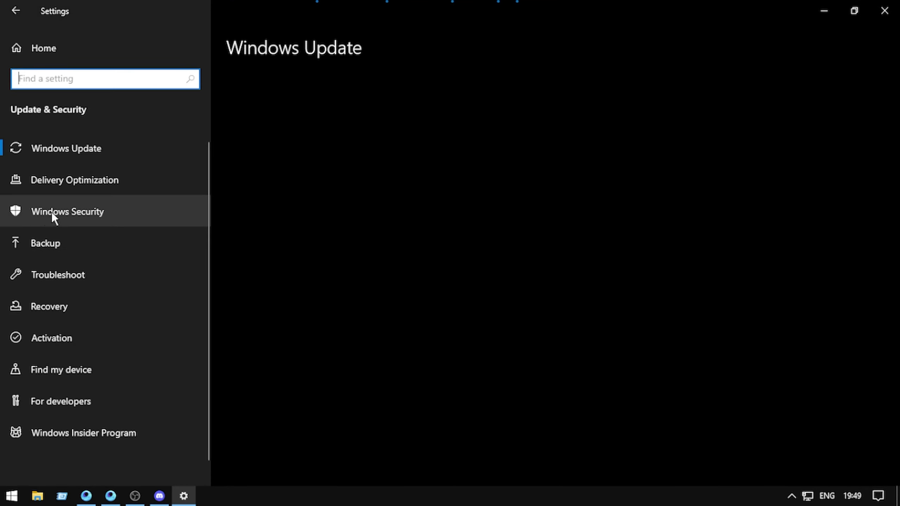
left_click(69, 213)
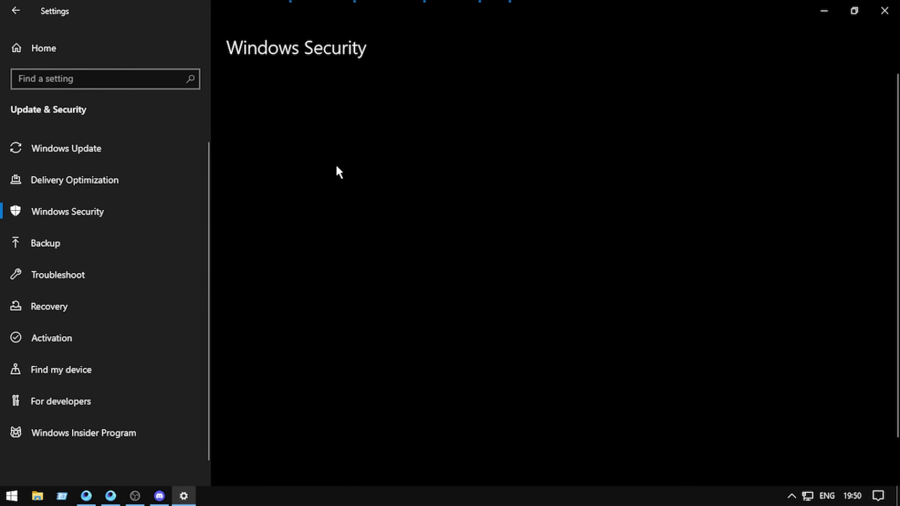
left_click(311, 187)
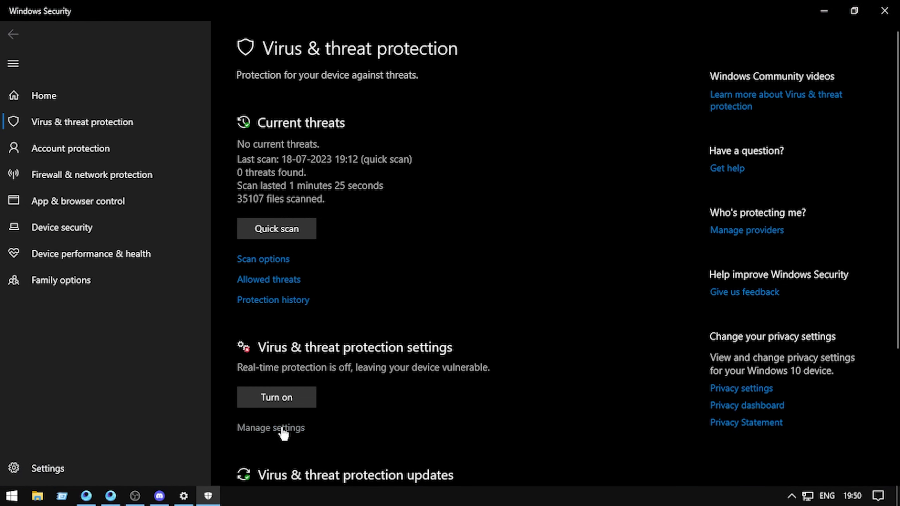
Check the real-time, cloud-delivered, sample submission and tamper protection switches in the Virus & threat protection settings, and close Windows Security
left_click(279, 428)
scroll(274, 284, "down", 5)
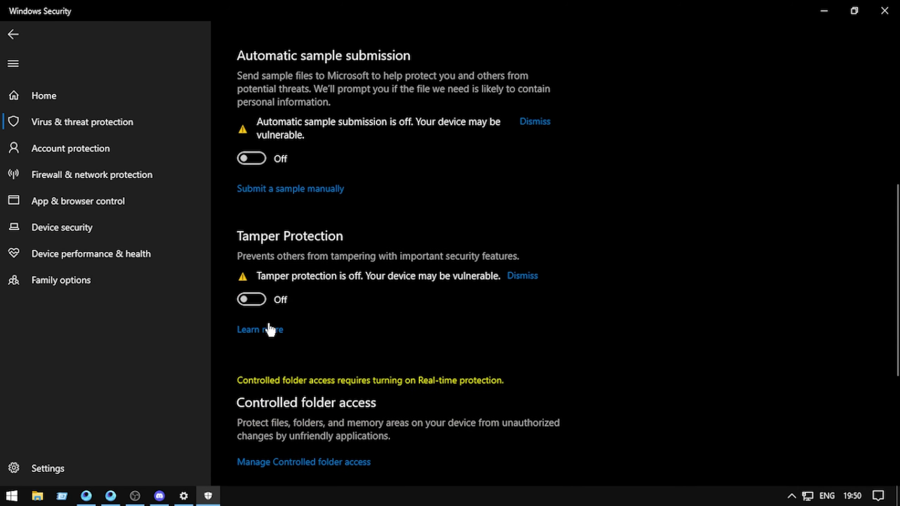
scroll(269, 327, "up", 4)
scroll(276, 184, "up", 2)
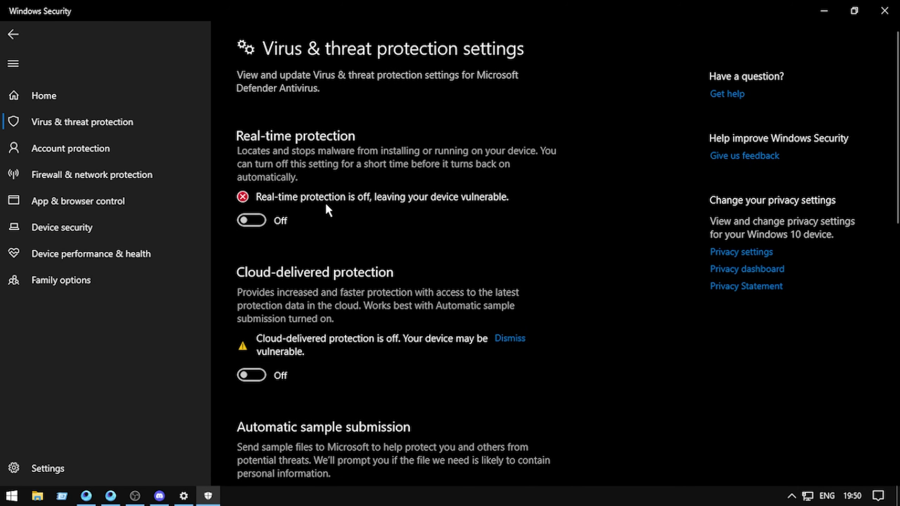
scroll(275, 283, "down", 5)
scroll(315, 312, "up", 5)
left_click(885, 11)
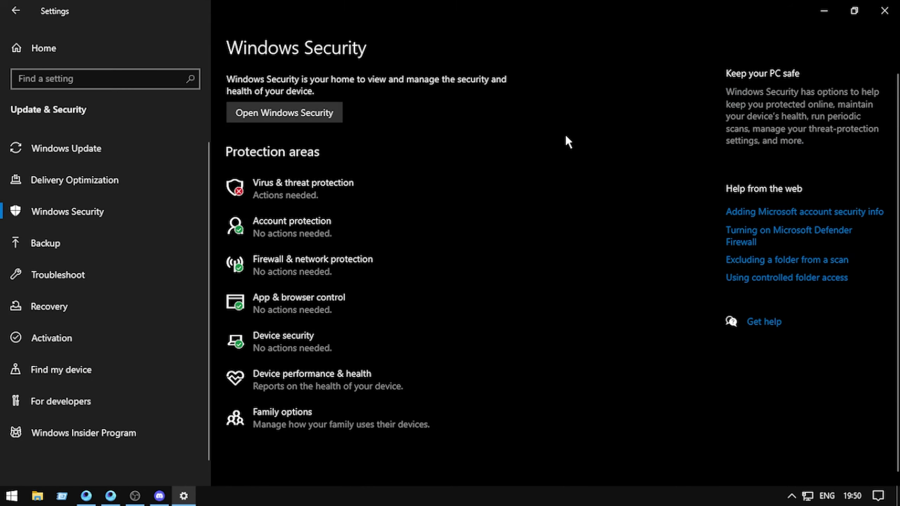
Close Windows Settings and refresh the desktop
left_click(885, 10)
right_click(883, 71)
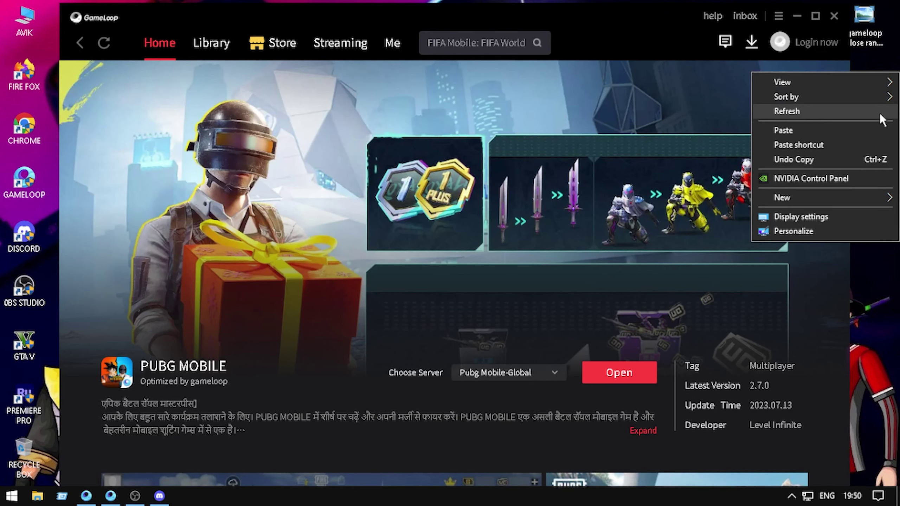
left_click(880, 111)
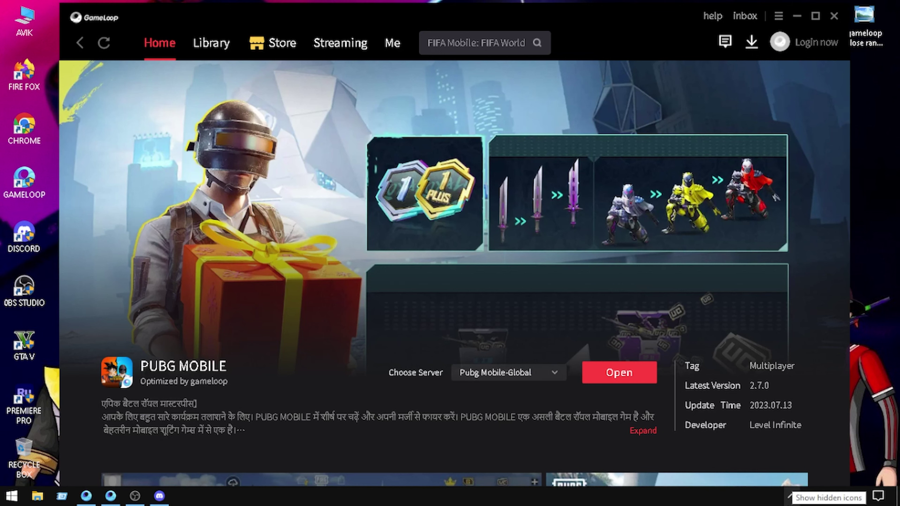
Open Task Manager, check the status of the startup apps and close it
left_click(791, 496)
right_click(746, 495)
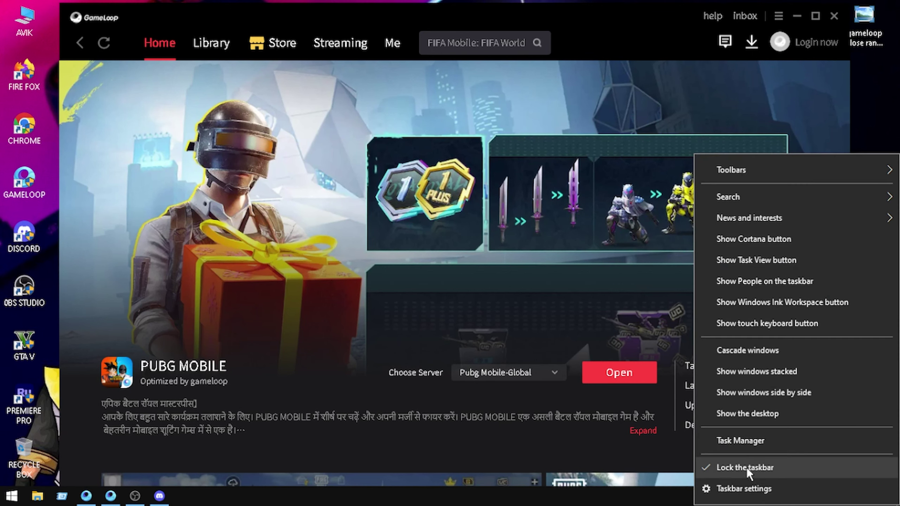
left_click(747, 441)
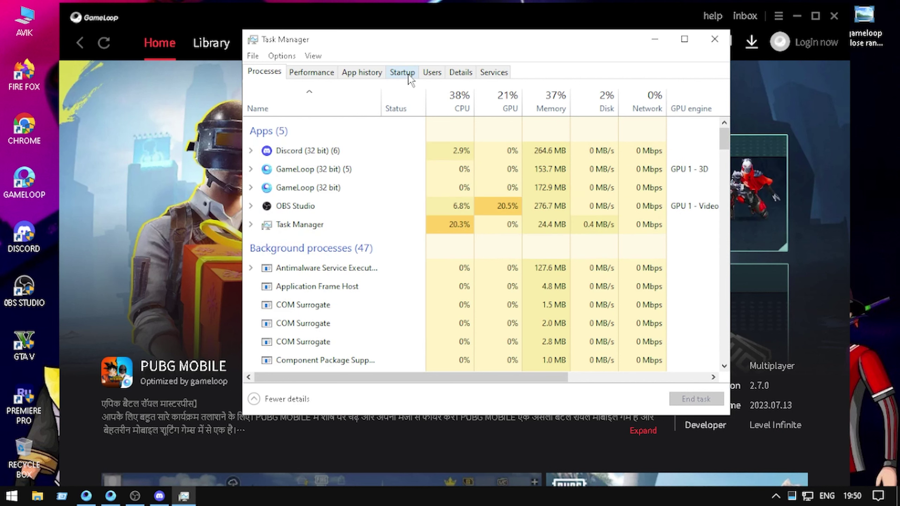
left_click(406, 72)
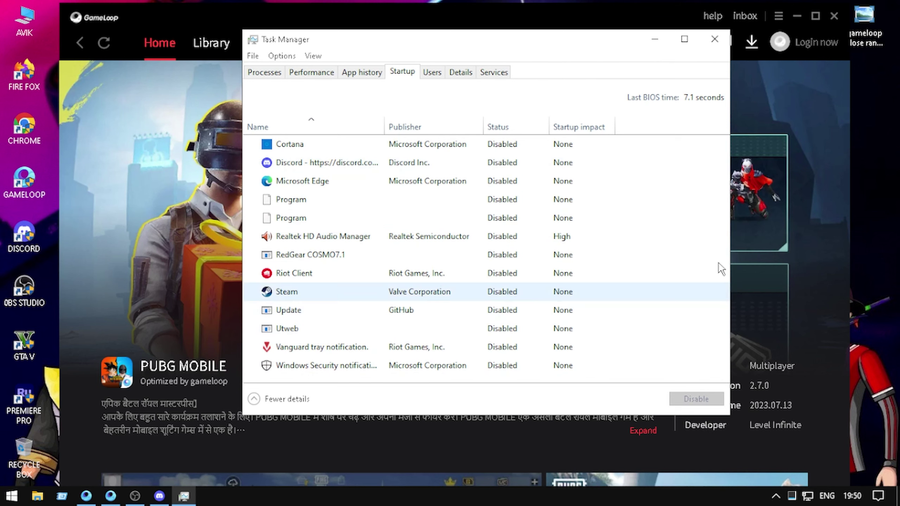
left_click(714, 39)
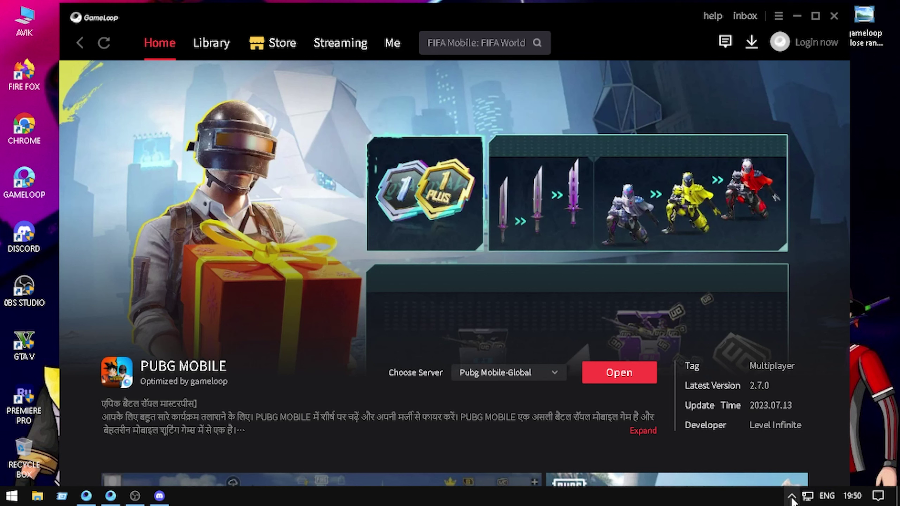
Refresh the desktop again after checking the startup apps
right_click(889, 221)
right_click(892, 264)
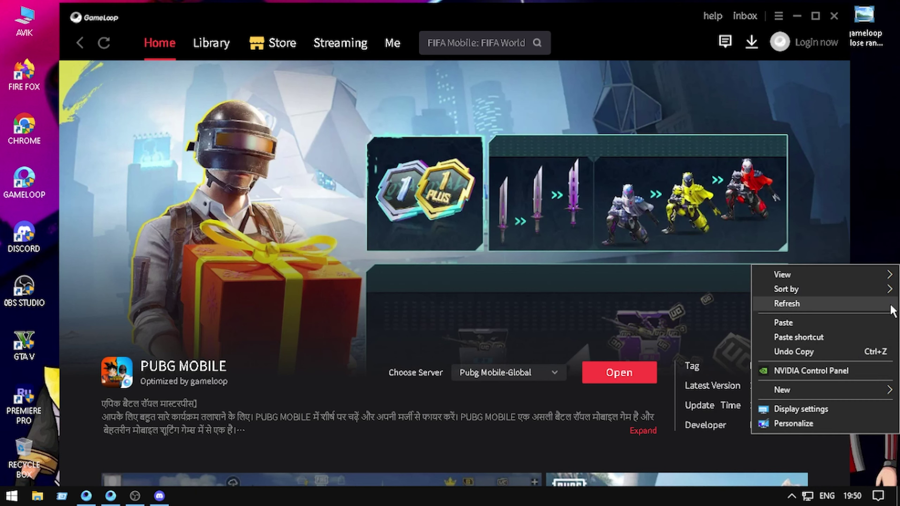
left_click(889, 304)
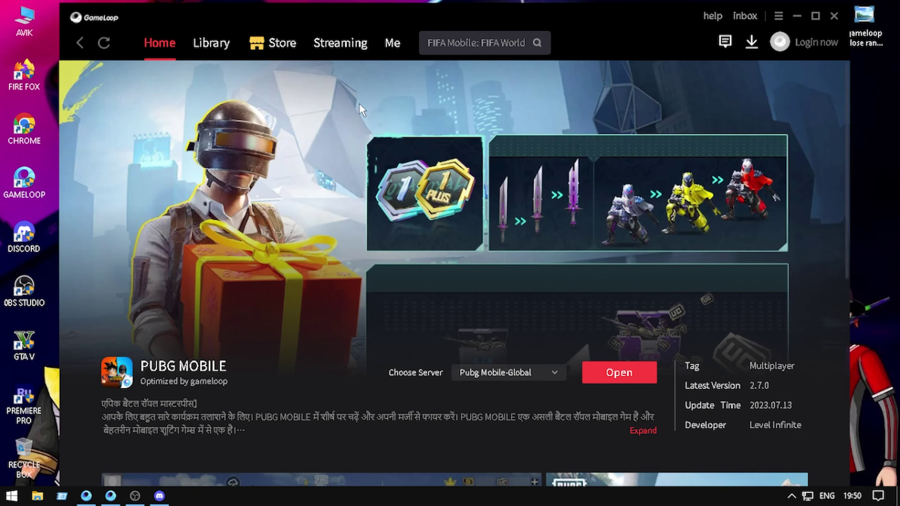
Switch to GameLoop and open its settings dialog
left_click(779, 16)
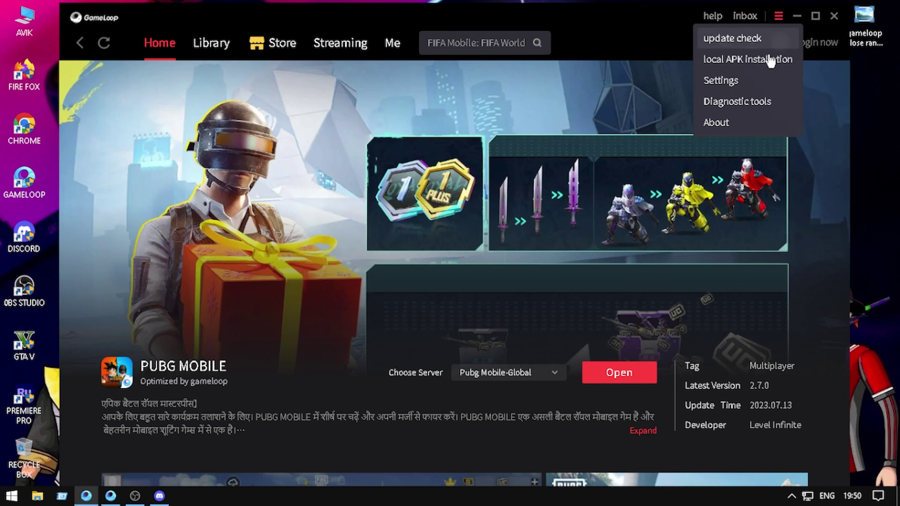
left_click(734, 82)
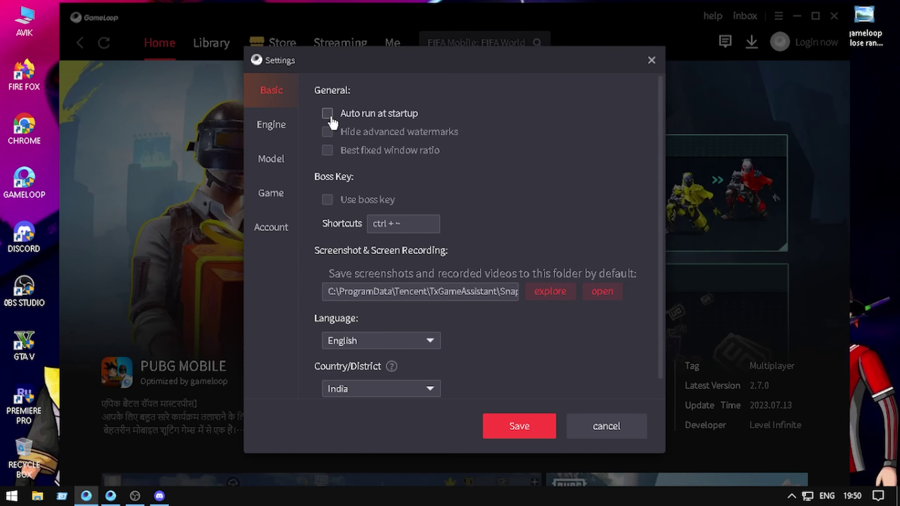